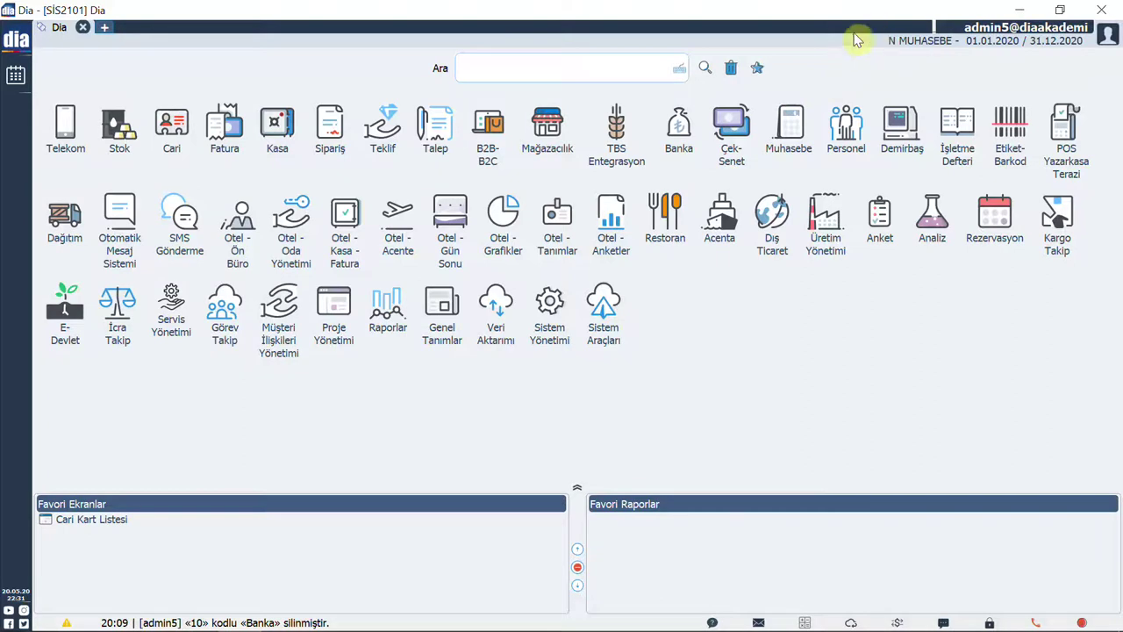
- Search the screens for "banka" and open the Bankalar <sis3620> bank list
{"action": "type", "text": "banka"}
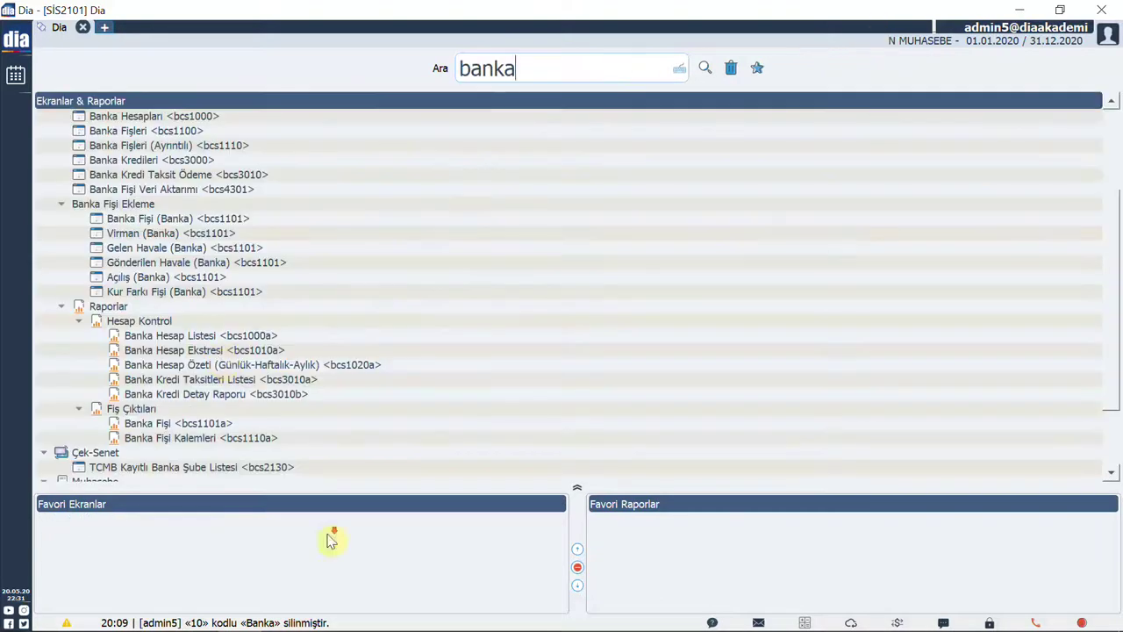
{"action": "scroll", "coordinate": [222, 364], "scroll_direction": "down", "scroll_amount": 2}
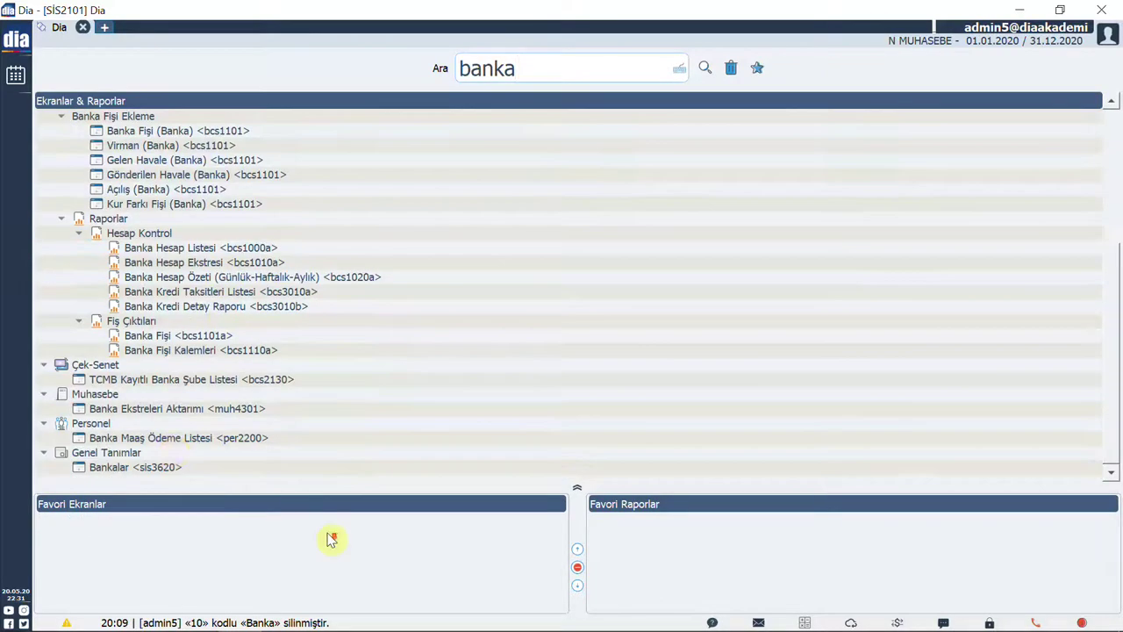
{"action": "double_click", "coordinate": [166, 470]}
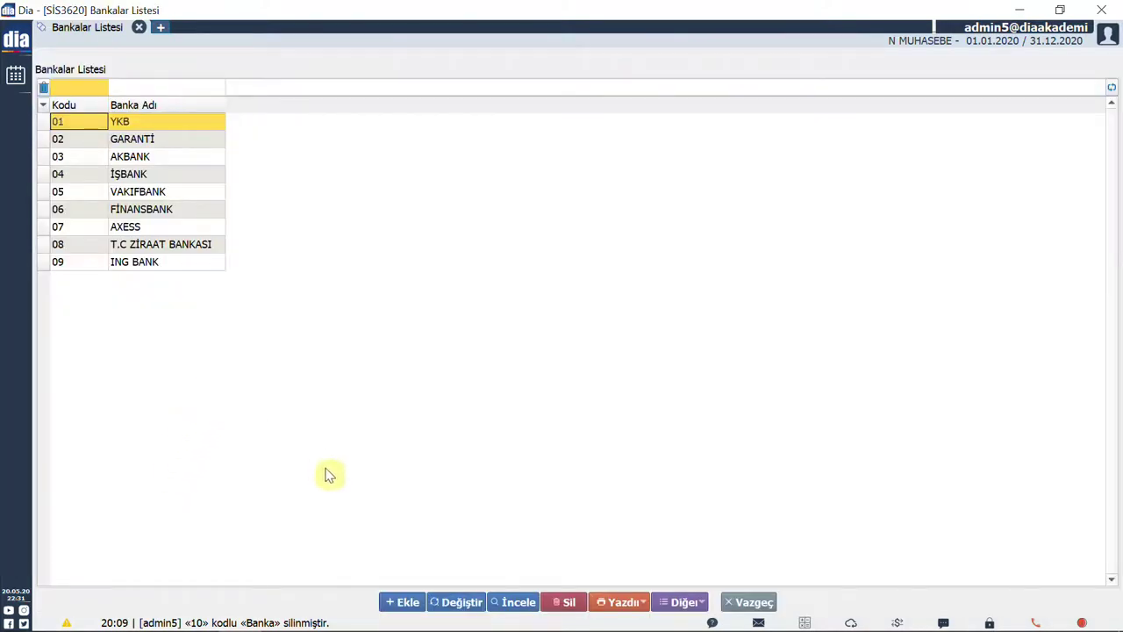
- Add a bank with code 10 and description HALKBANK to the bank list and save it
{"action": "left_click", "coordinate": [406, 602]}
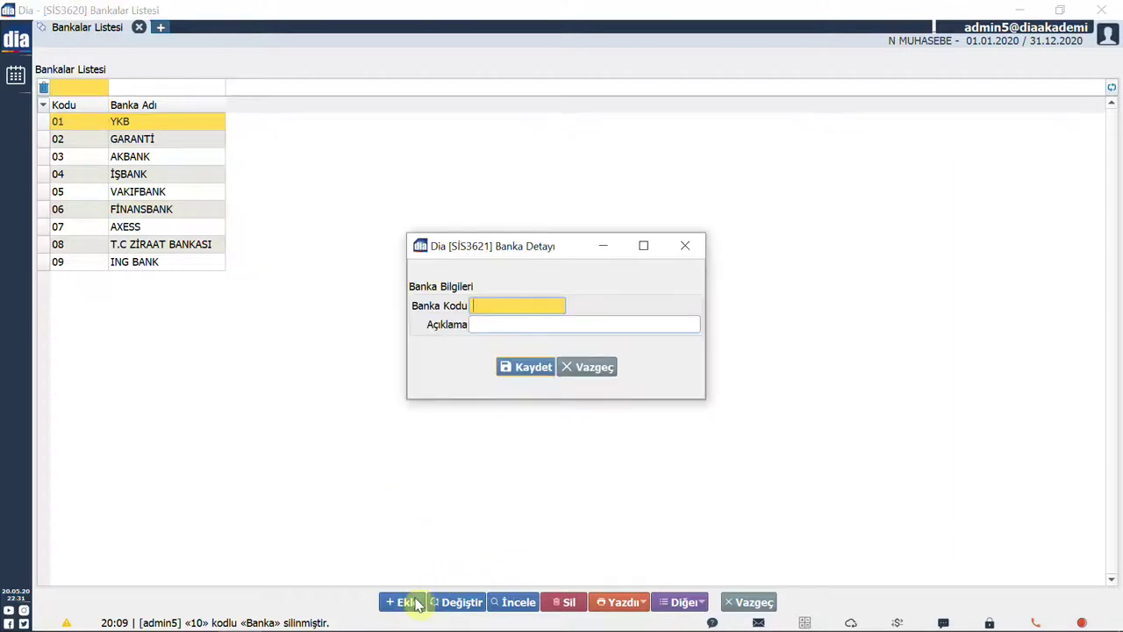
{"action": "type", "text": "10"}
{"action": "left_click", "coordinate": [506, 327]}
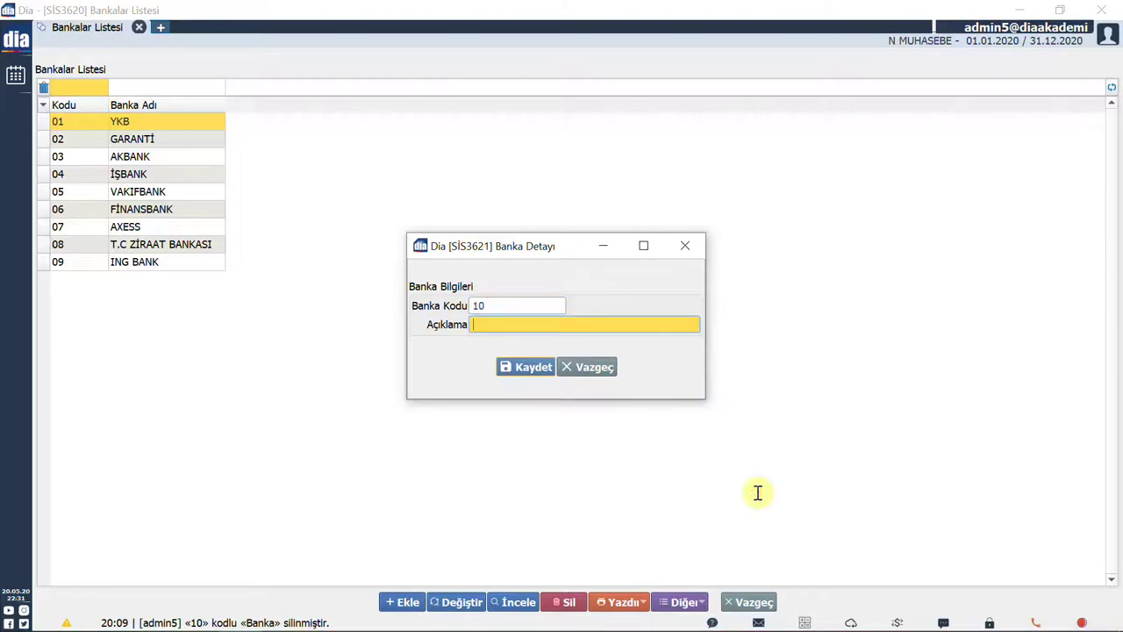
{"action": "type", "text": "HALKBANK"}
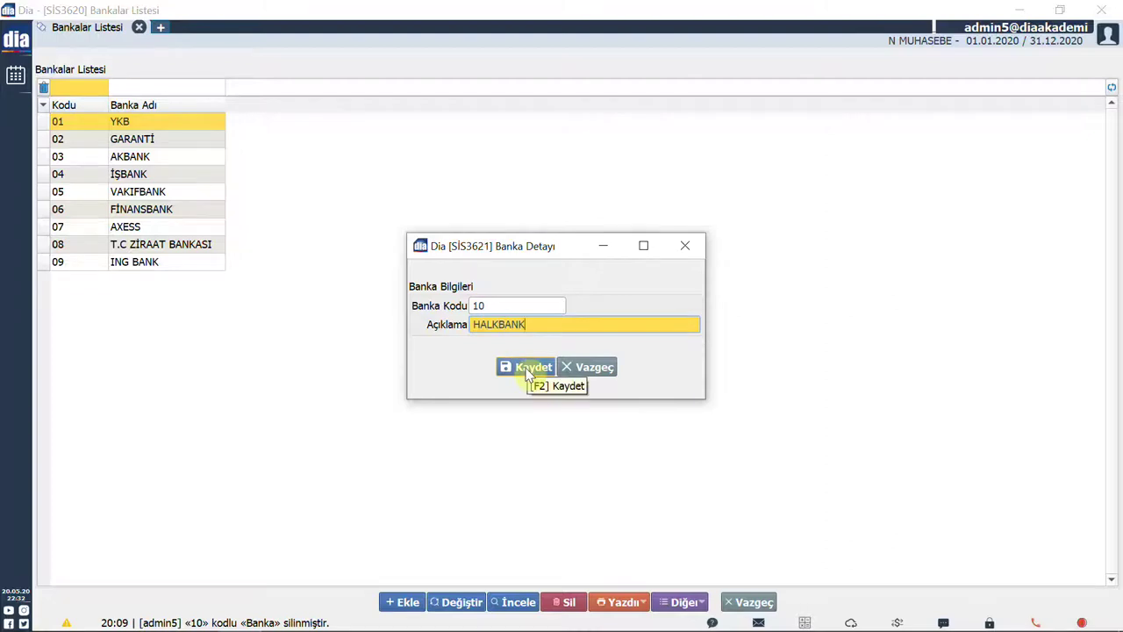
{"action": "left_click", "coordinate": [529, 373]}
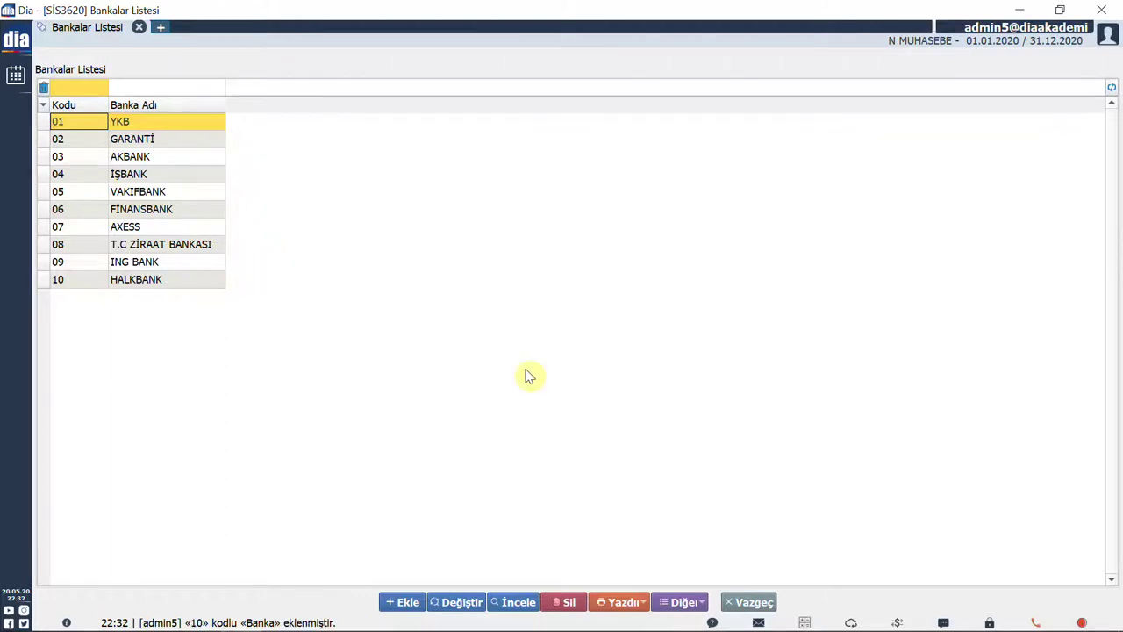
- Search for "banka" in a new tab and open the Banka Hesapları <bcs1000> account list
{"action": "key", "text": "ctrl+t"}
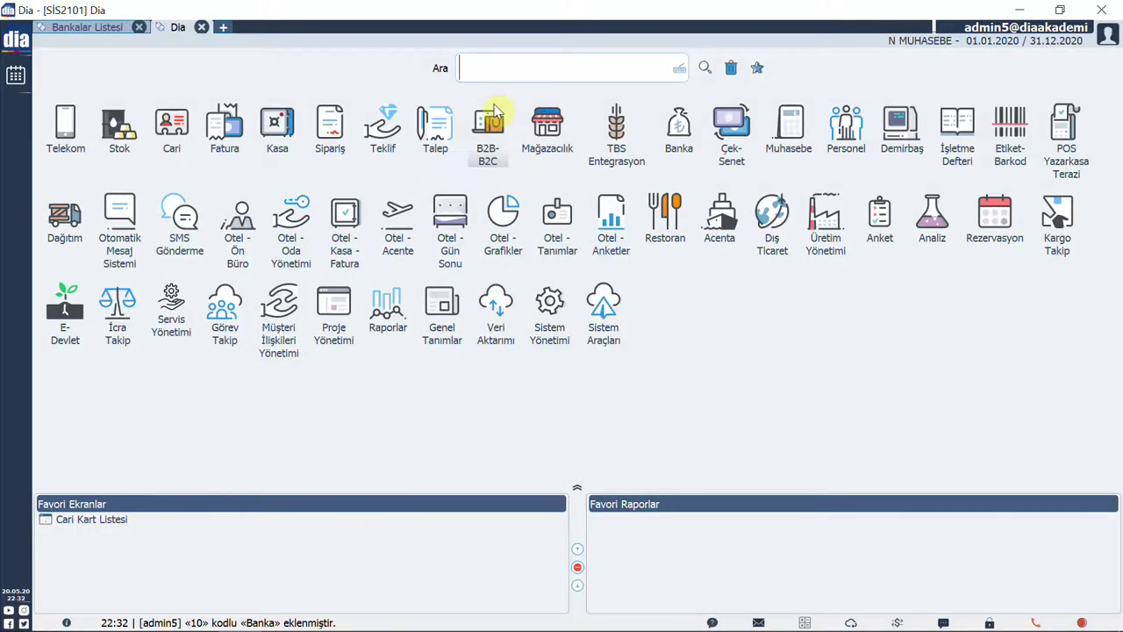
{"action": "type", "text": "banka"}
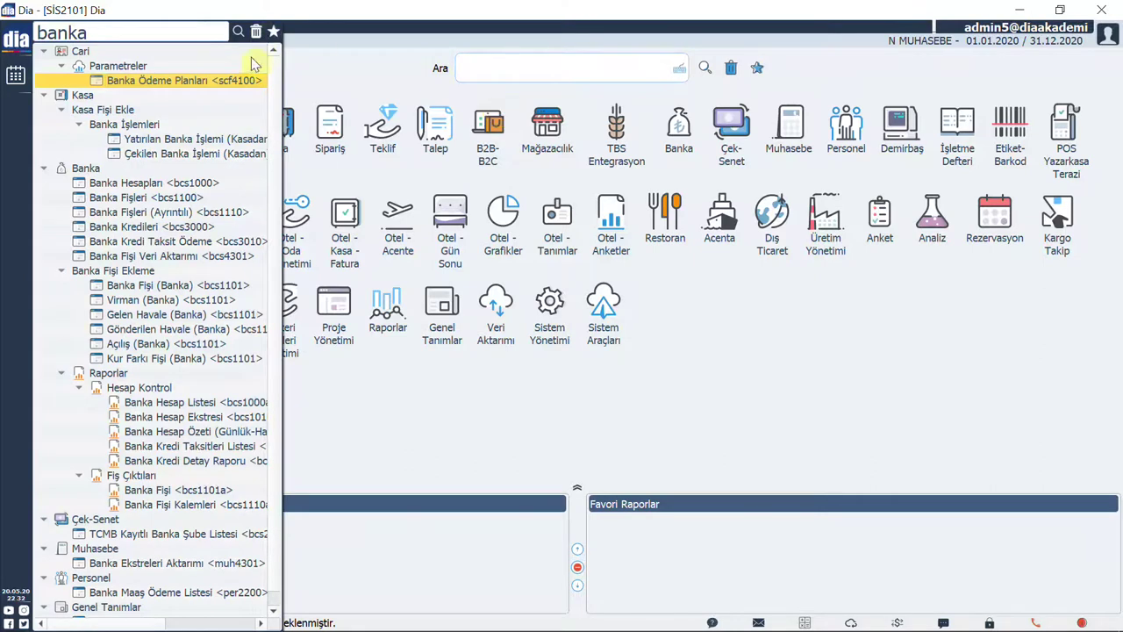
{"action": "left_click", "coordinate": [181, 183]}
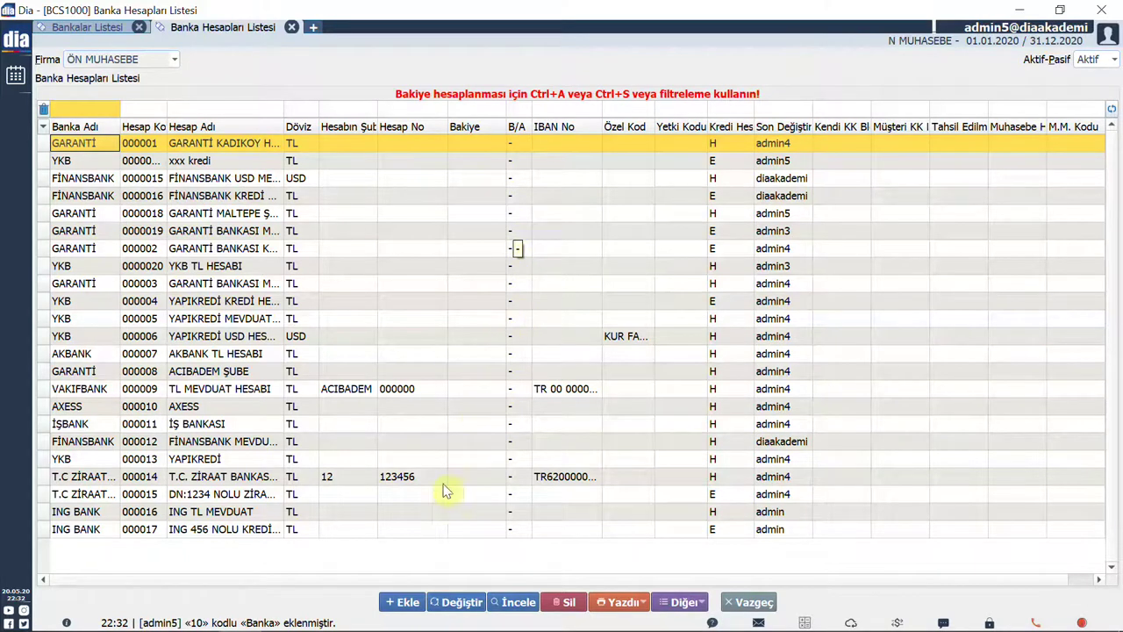
- Start a new bank account for the bank GARANTİ, named "GARANTİ ACIBADEM ŞUBE XXX NOLU MEVD."
{"action": "left_click", "coordinate": [406, 604]}
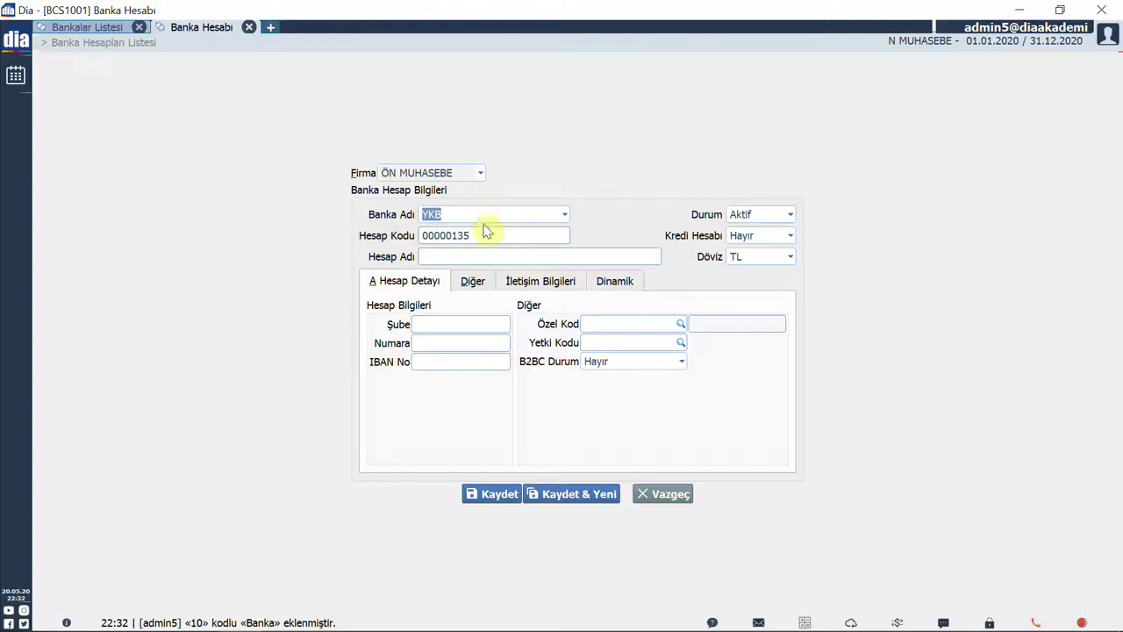
{"action": "key", "text": "Down"}
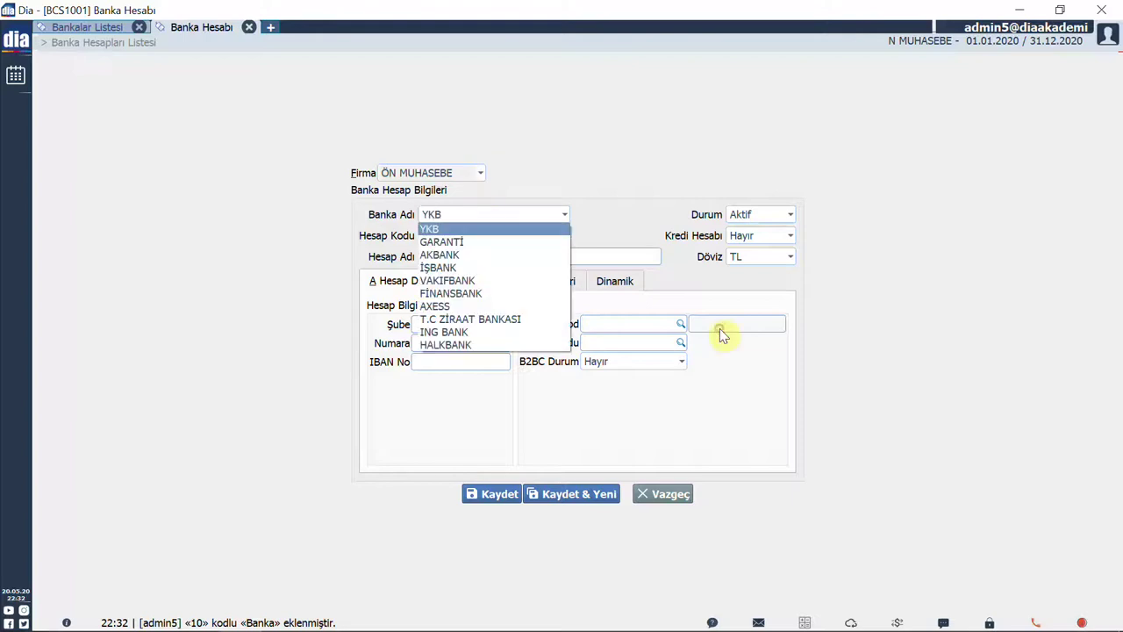
{"action": "left_click", "coordinate": [485, 241]}
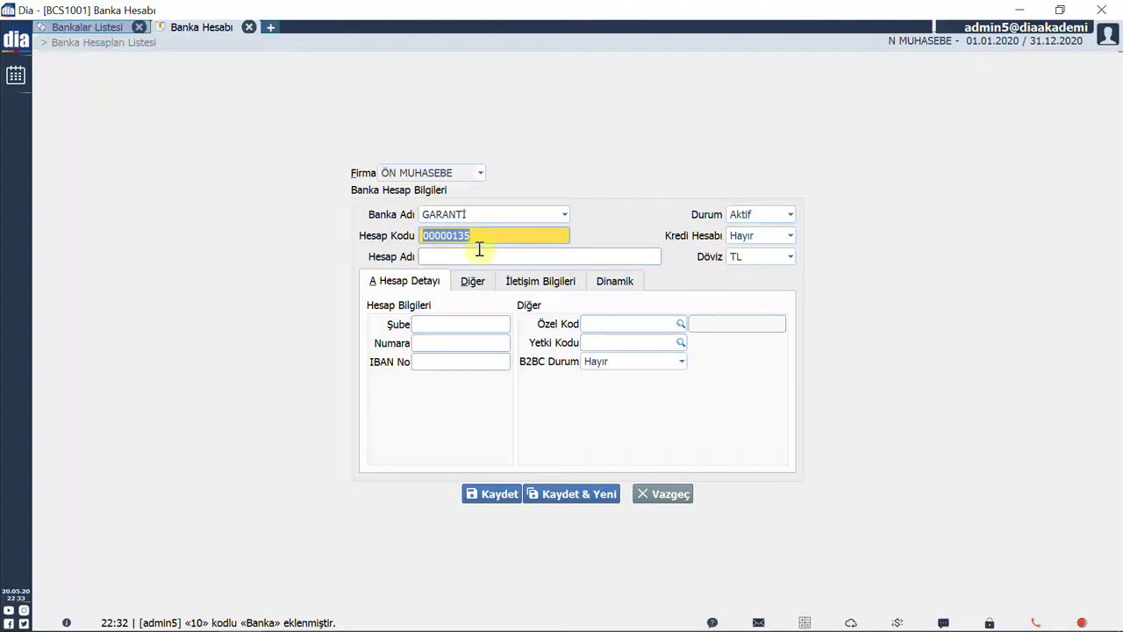
{"action": "left_click", "coordinate": [479, 255]}
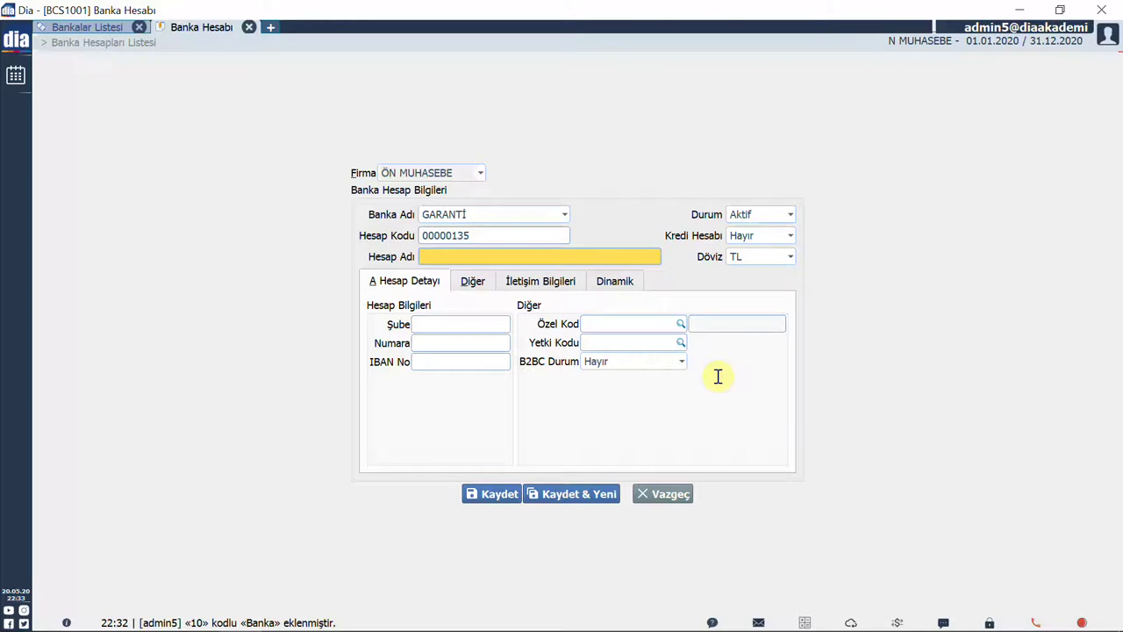
{"action": "type", "text": "GARANTİ ACIBADEM ŞUBE XXX NOLU MEVD."}
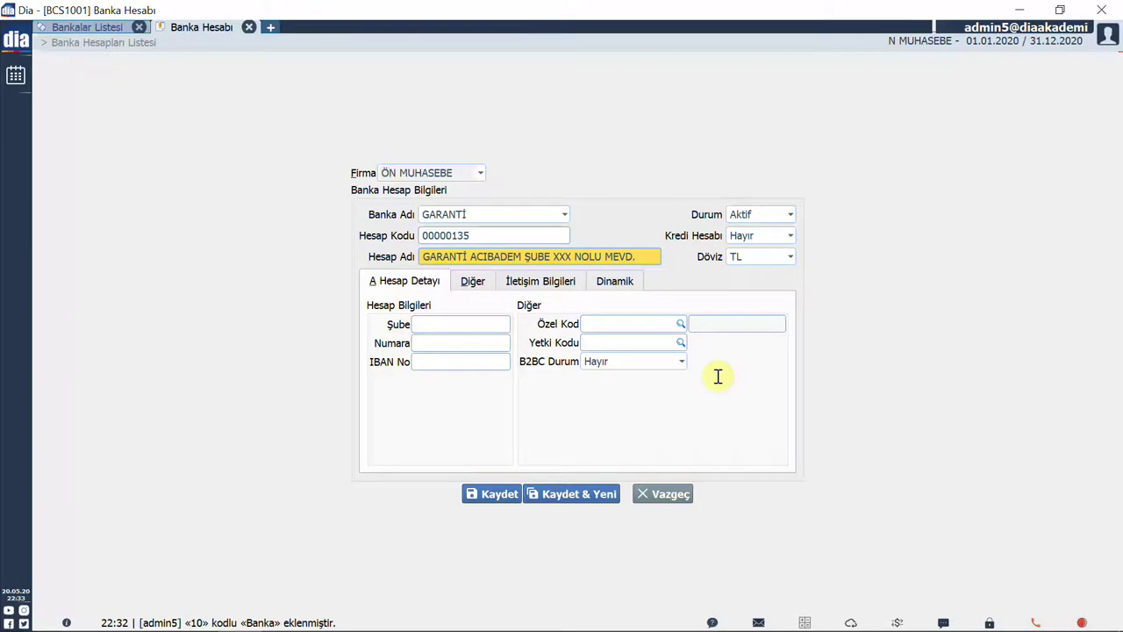
- Review the account's Durum and Kredi Hesabı options and choose TL as its currency
{"action": "left_click", "coordinate": [790, 216]}
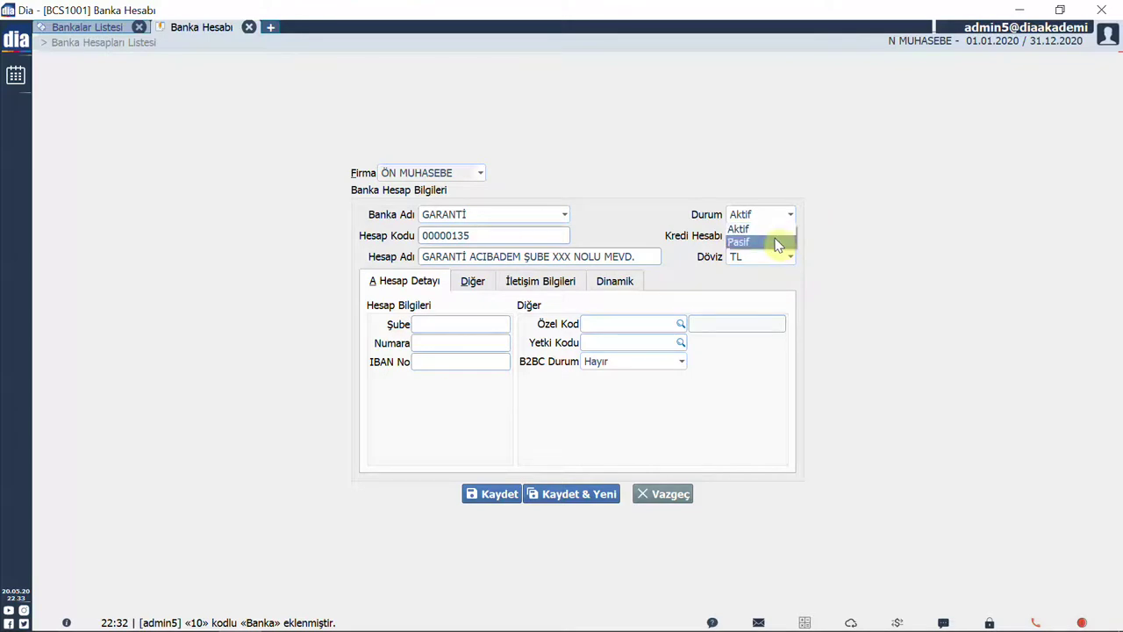
{"action": "left_click", "coordinate": [807, 213]}
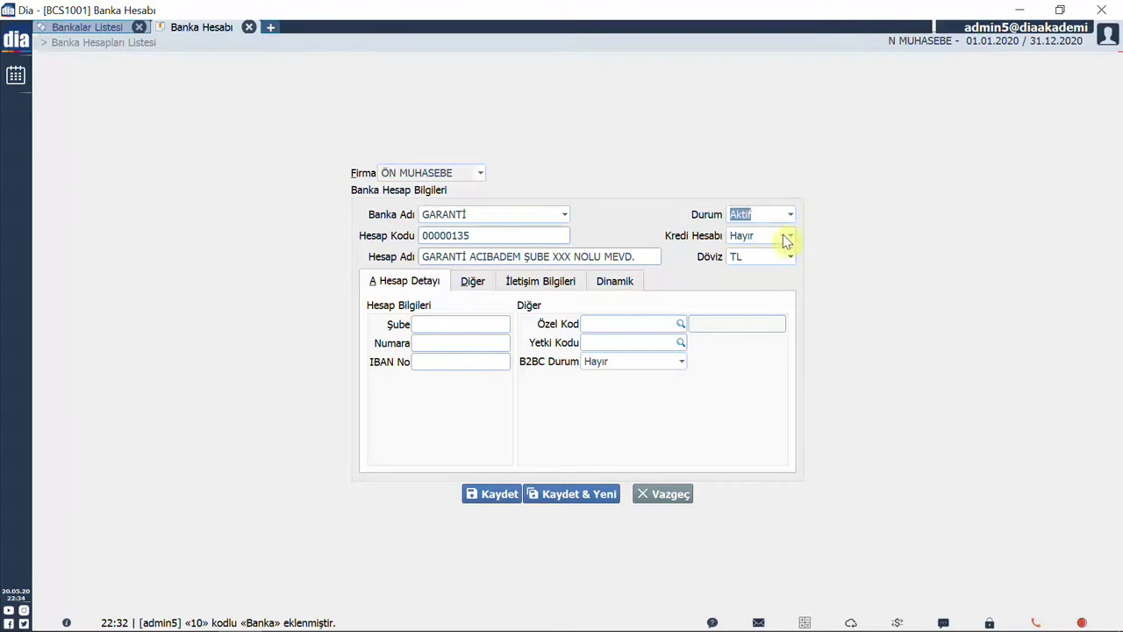
{"action": "left_click", "coordinate": [785, 236]}
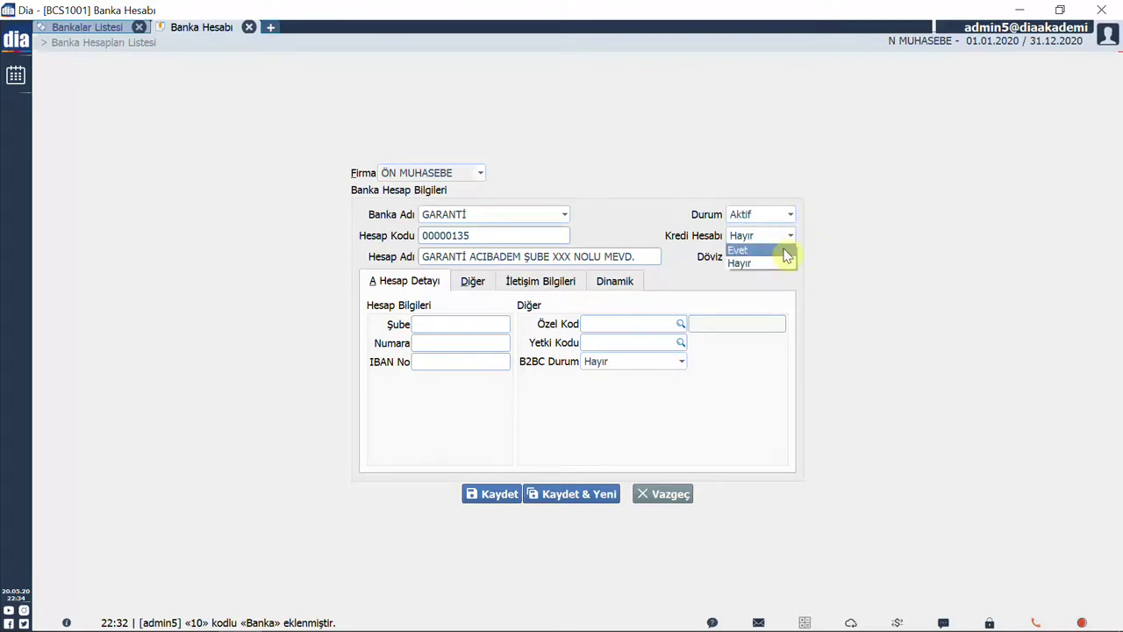
{"action": "left_click", "coordinate": [810, 248]}
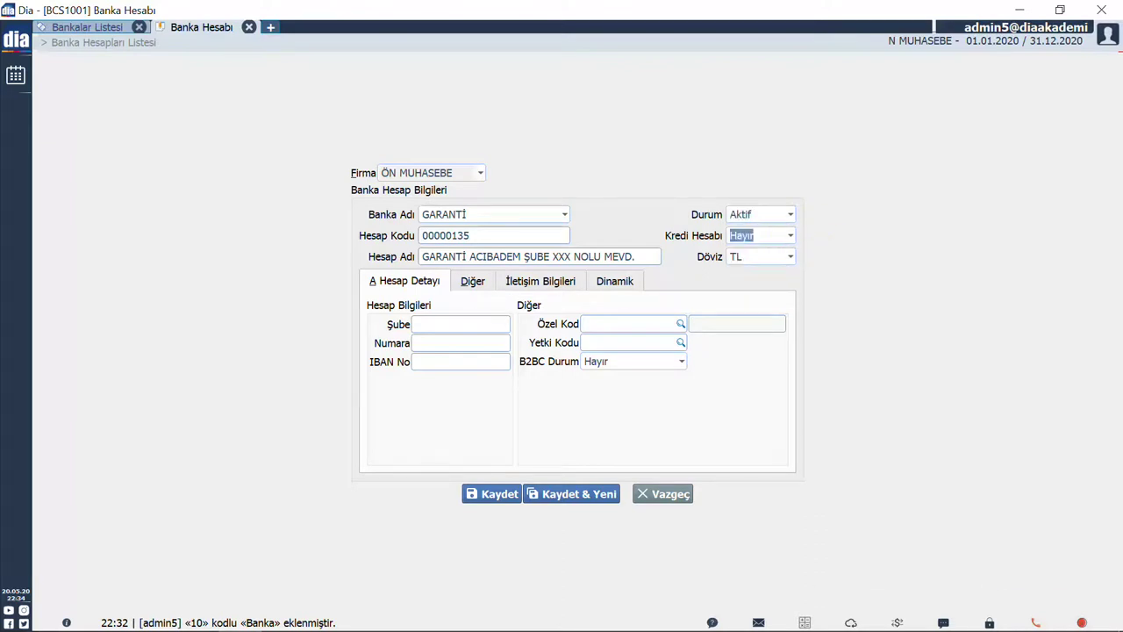
{"action": "left_click", "coordinate": [787, 257]}
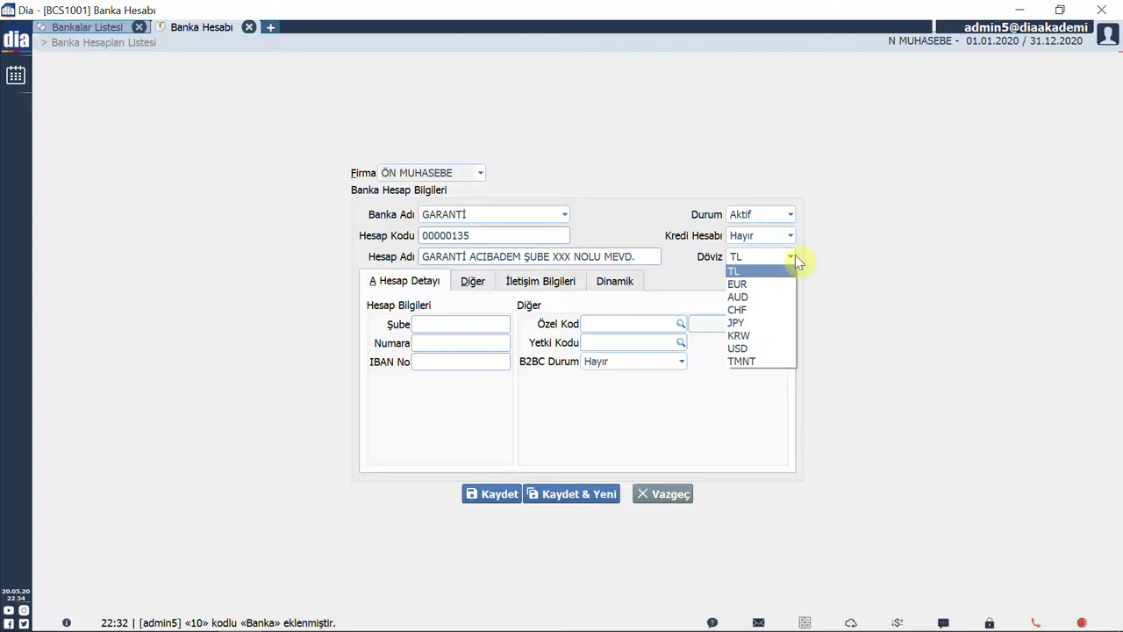
{"action": "left_click", "coordinate": [742, 271]}
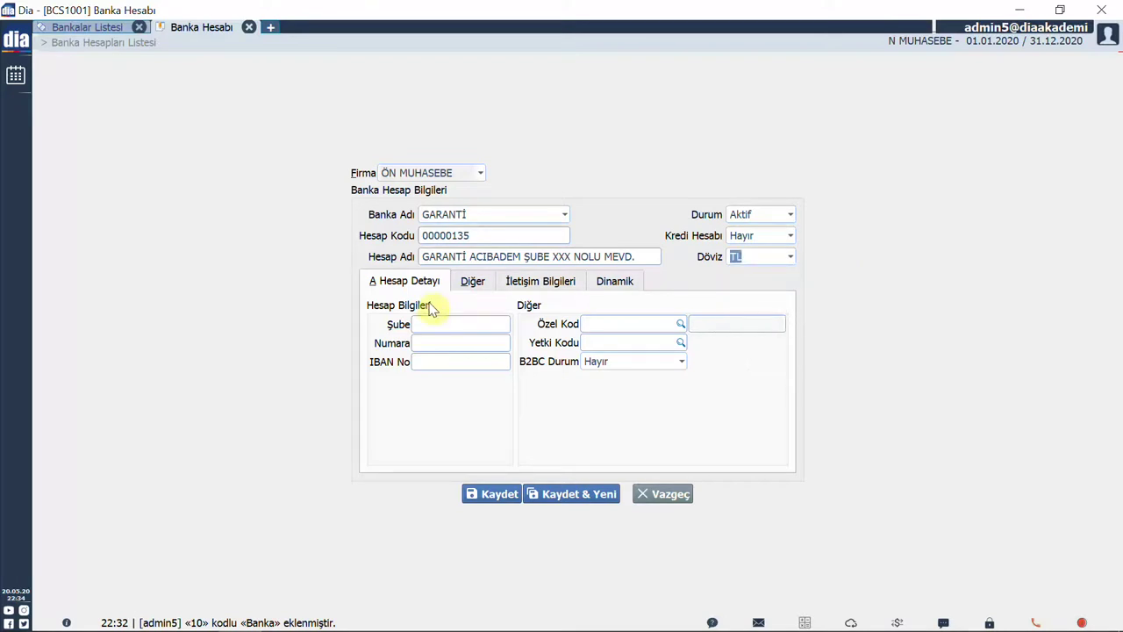
- Enter ACIBADEM as the account's branch and fill in its IBAN
{"action": "left_click", "coordinate": [446, 324]}
{"action": "type", "text": "ACIBADEM"}
{"action": "left_click", "coordinate": [499, 360]}
{"action": "type", "text": "TR 000 0000 000"}
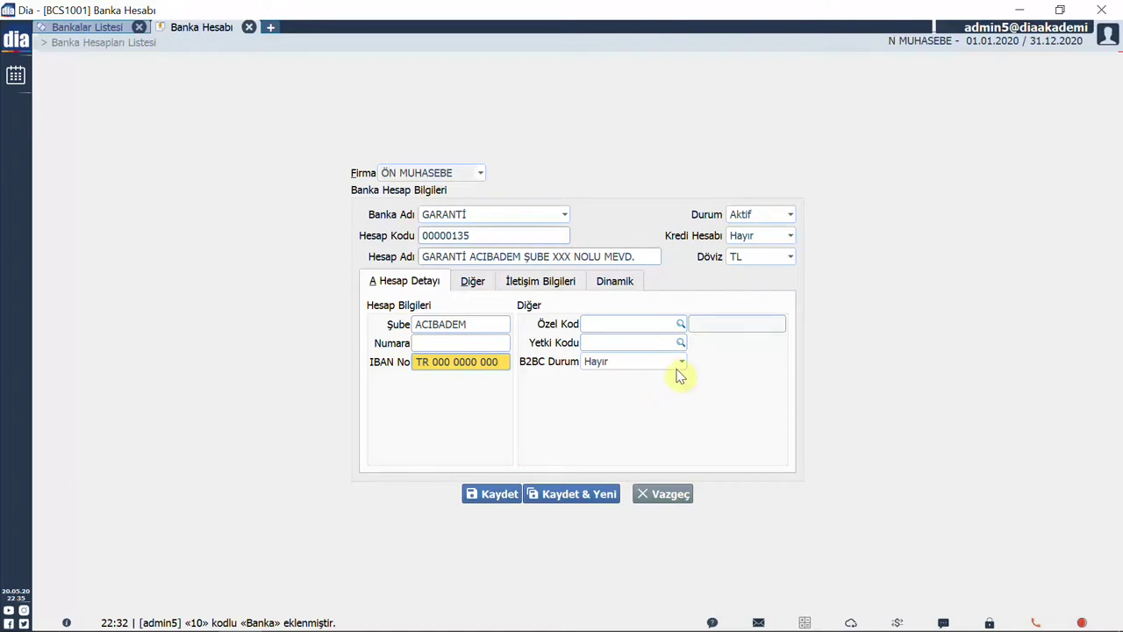
- Check the available B2BC Durum options for the account
{"action": "left_click", "coordinate": [672, 367]}
{"action": "left_click", "coordinate": [672, 362]}
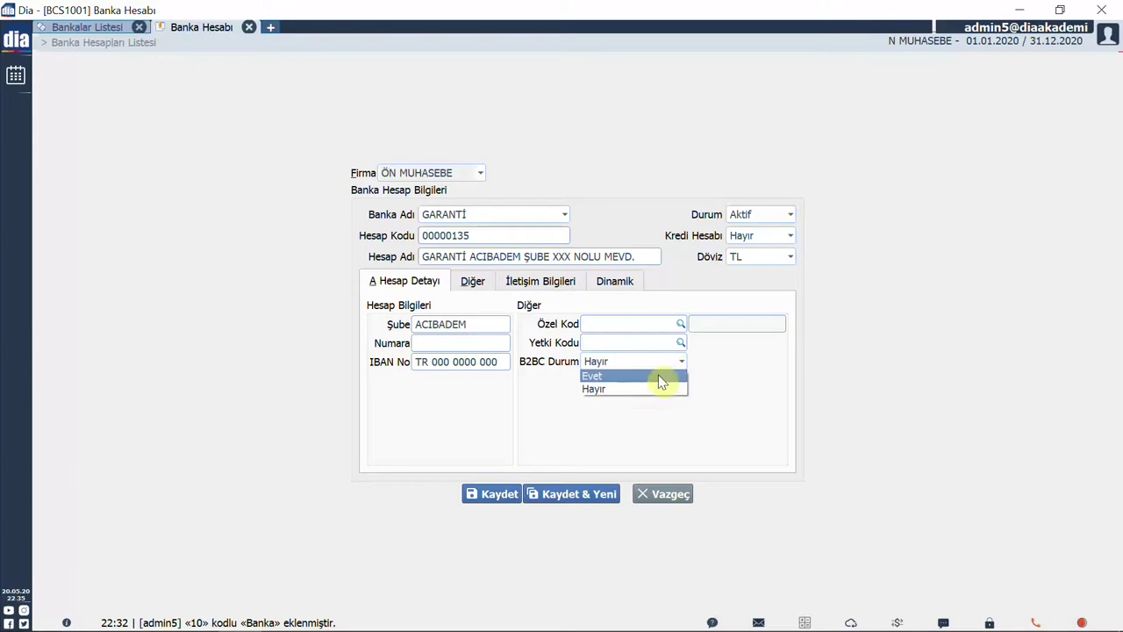
{"action": "key", "text": "Escape"}
- Set the account's Hizmet Komisyon expense card to POS HİZMET GİDERLERİ and its Puan Komisyon expense card to POS PUAN GİDERLERİ
{"action": "left_click", "coordinate": [474, 281]}
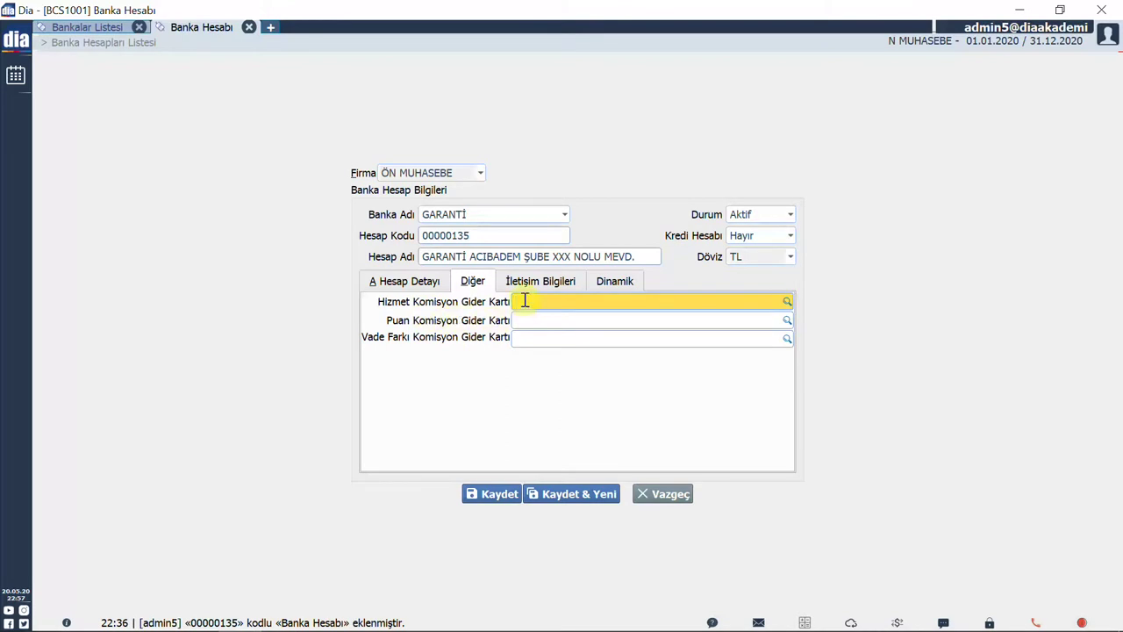
{"action": "type", "text": "HİZMET"}
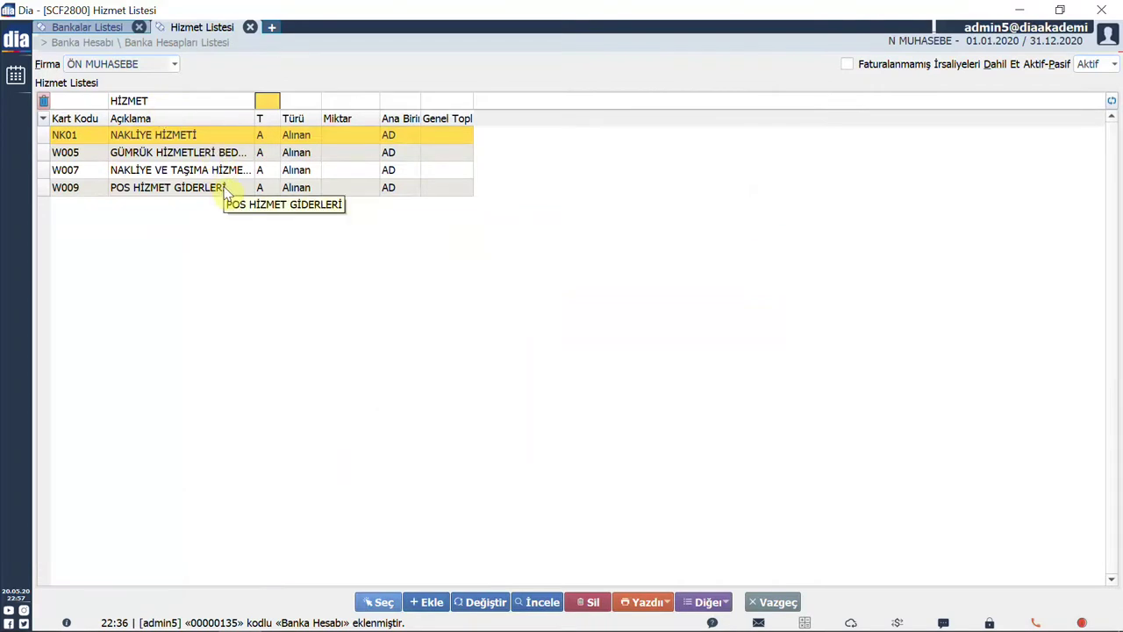
{"action": "double_click", "coordinate": [225, 188]}
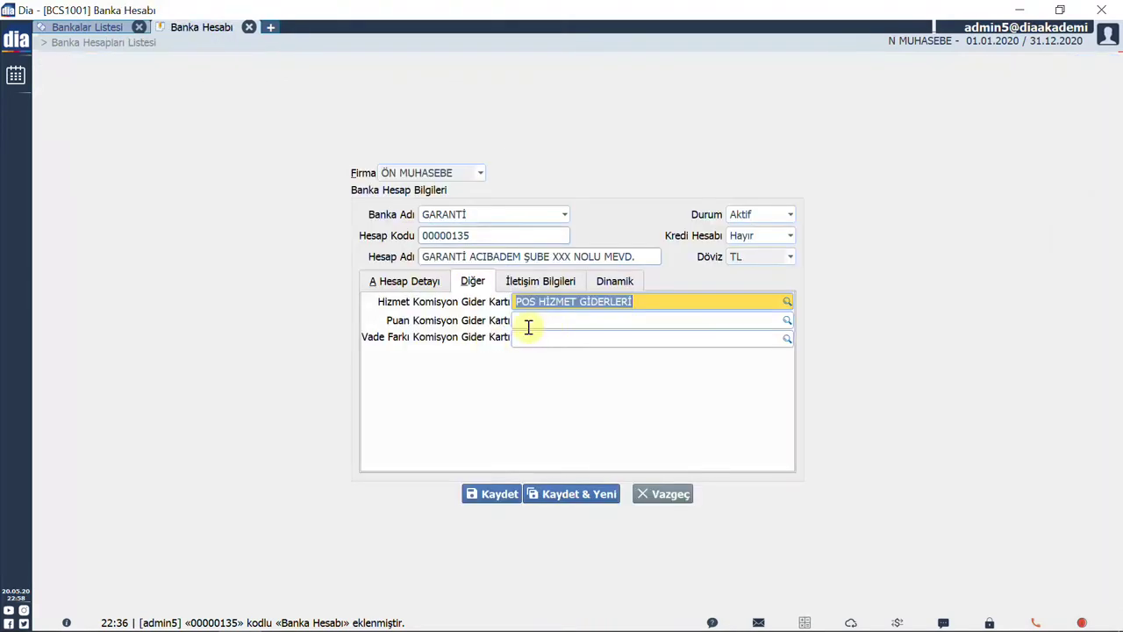
{"action": "left_click", "coordinate": [662, 321]}
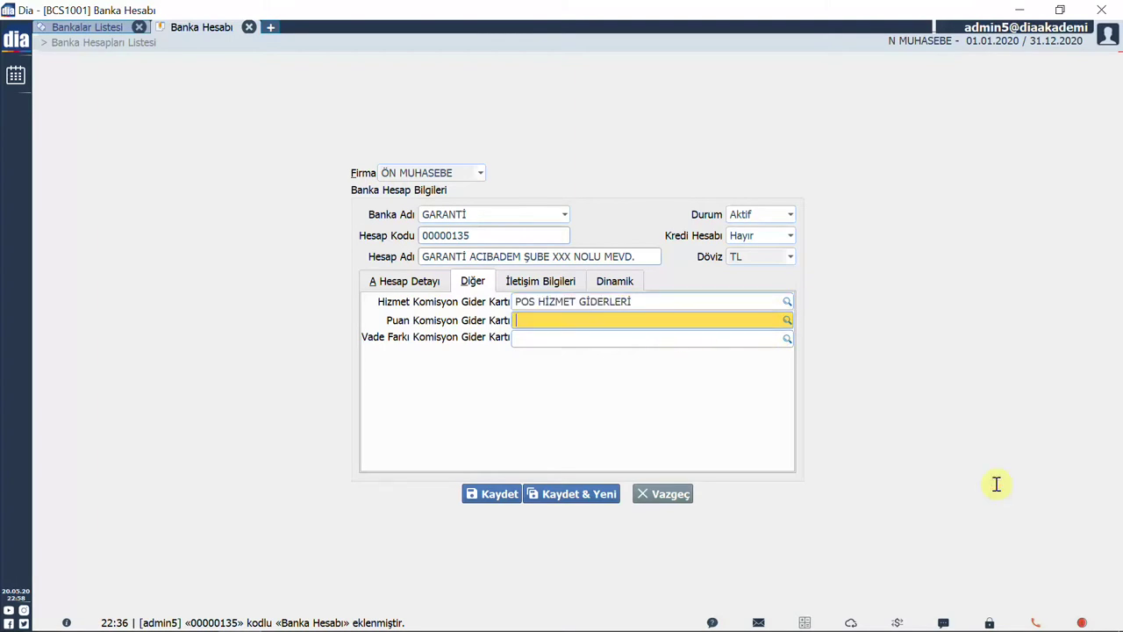
{"action": "type", "text": "puan"}
{"action": "key", "text": "Return"}
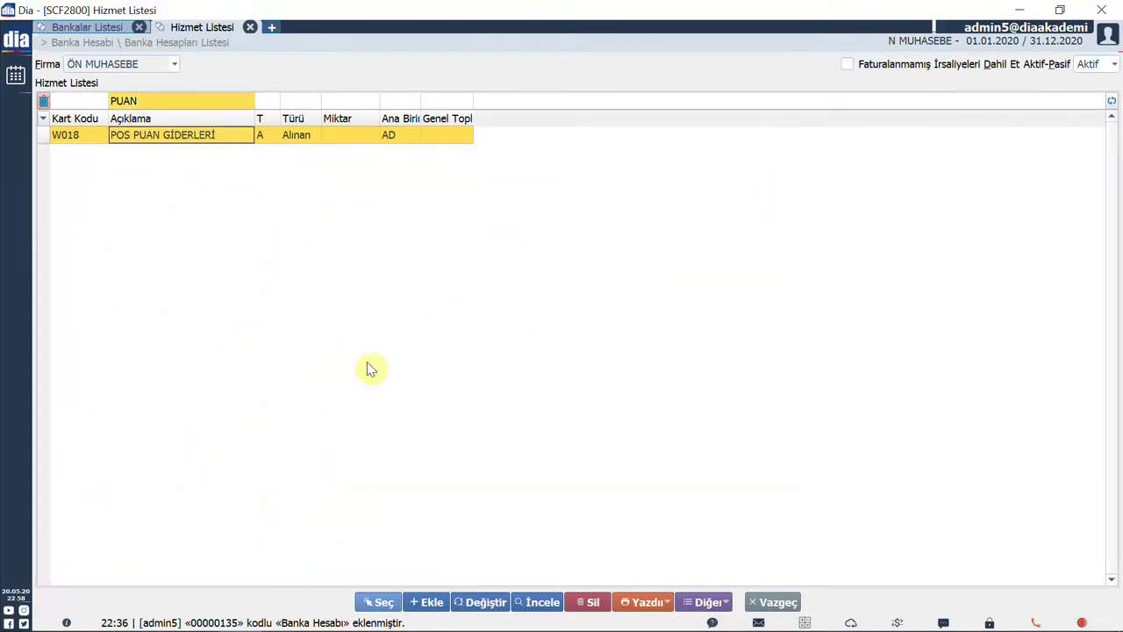
{"action": "left_click", "coordinate": [380, 602]}
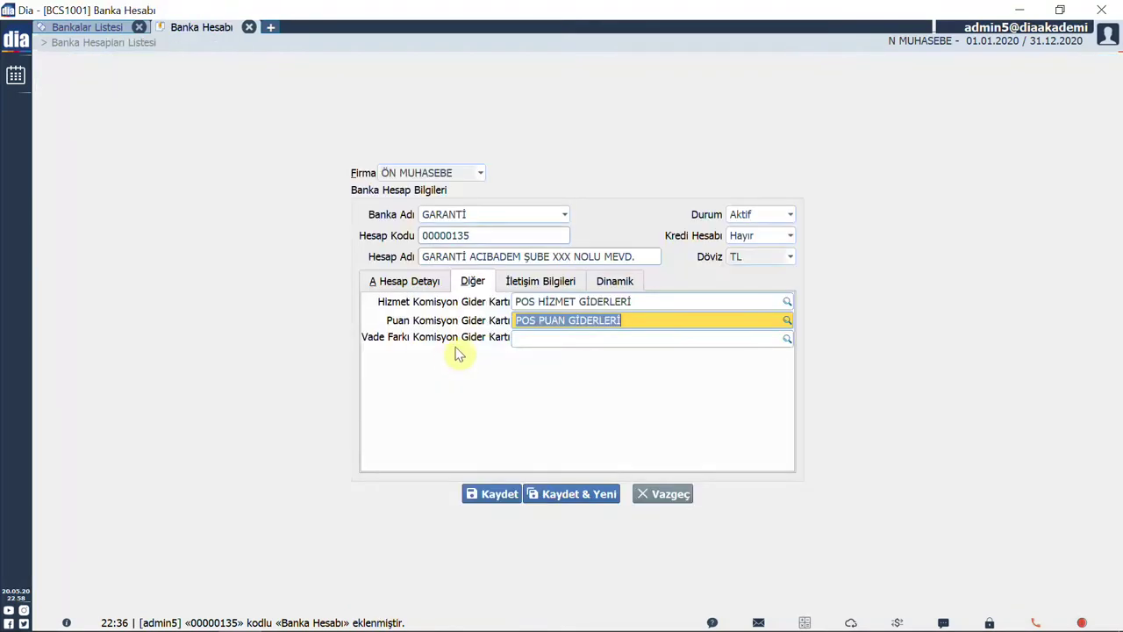
- Assign POS VADE FARKI GİDERLERİ as the Vade Farkı Komisyon expense card and save the bank account after viewing its contact details
{"action": "left_click", "coordinate": [555, 340]}
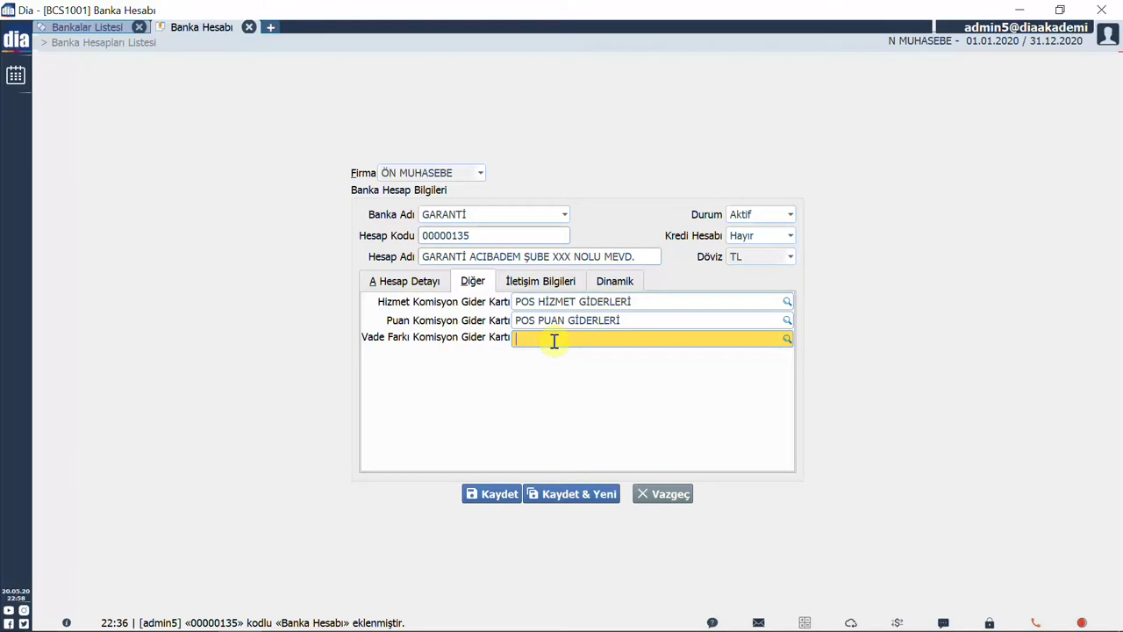
{"action": "type", "text": "VADE"}
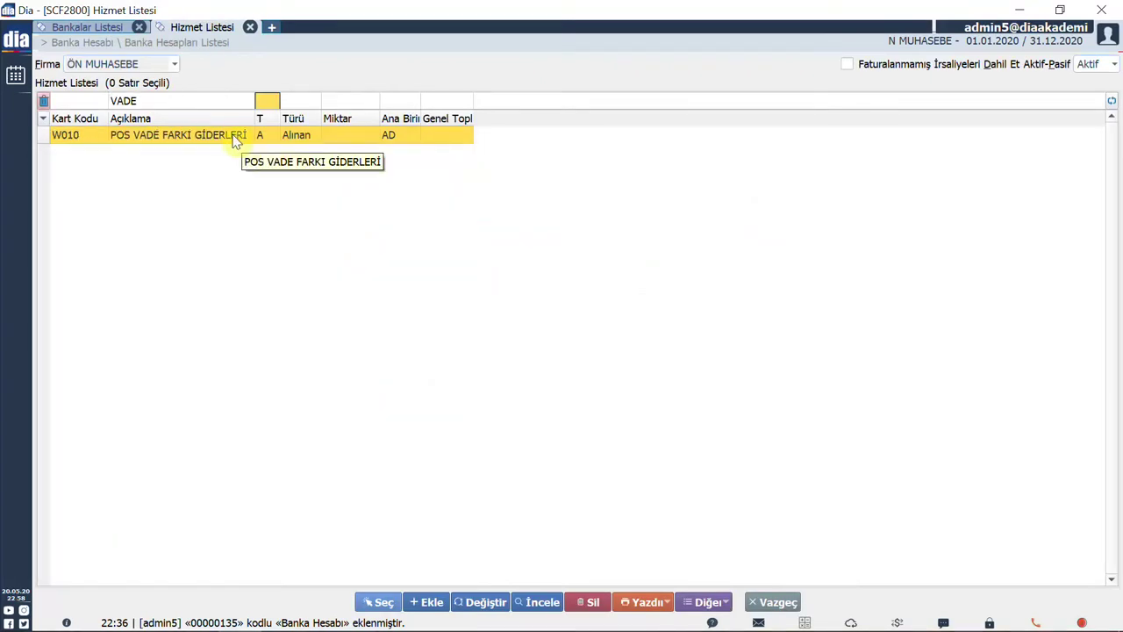
{"action": "double_click", "coordinate": [235, 141]}
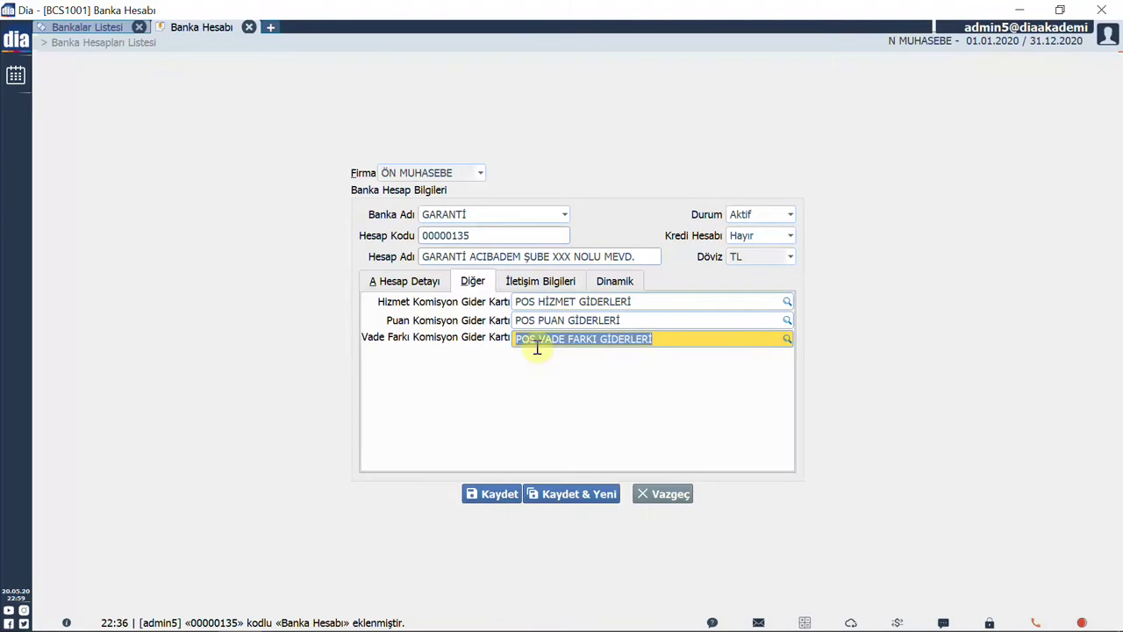
{"action": "left_click", "coordinate": [542, 282]}
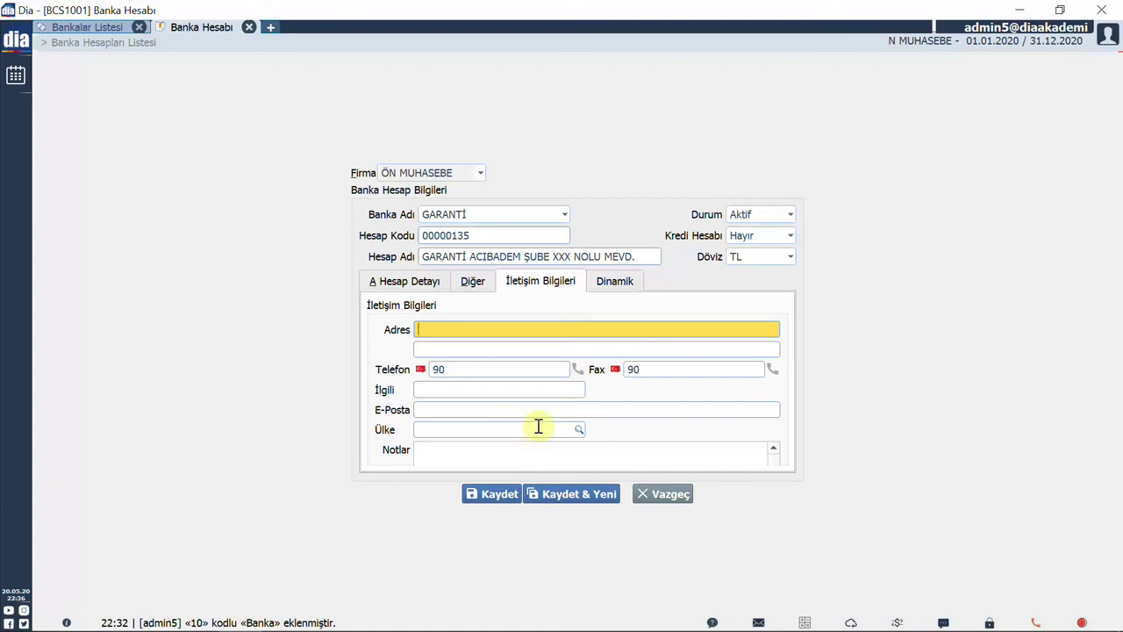
{"action": "left_click", "coordinate": [510, 497]}
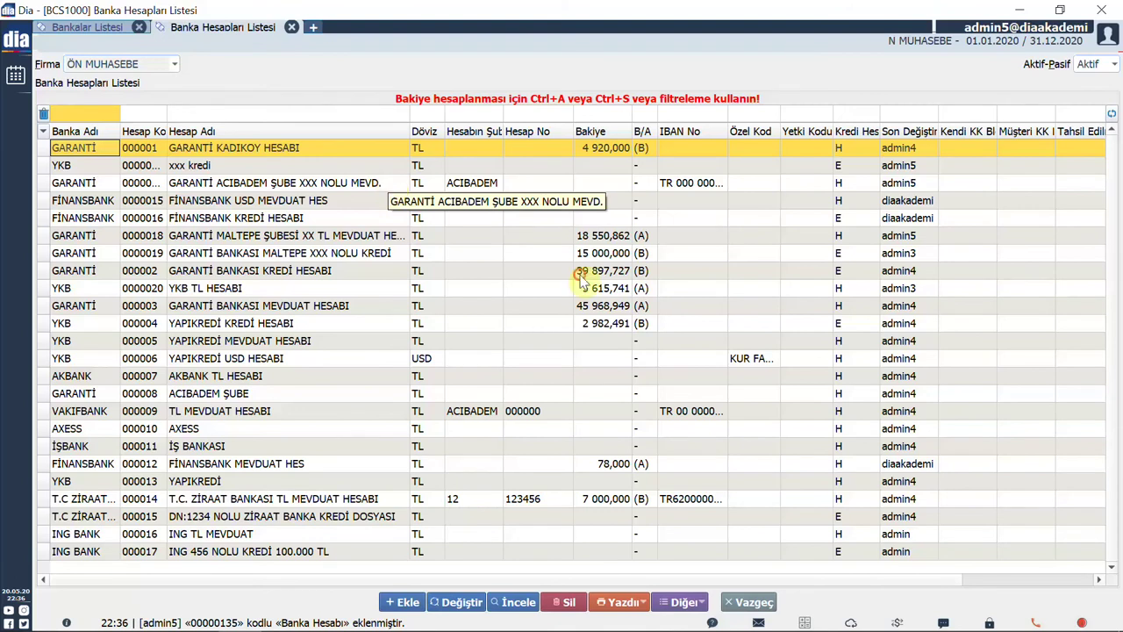
- Open the additional operations for the account "GARANTİ ACIBADEM ŞUBE XXX NOLU MEVD." in the account list
{"action": "left_click", "coordinate": [387, 186]}
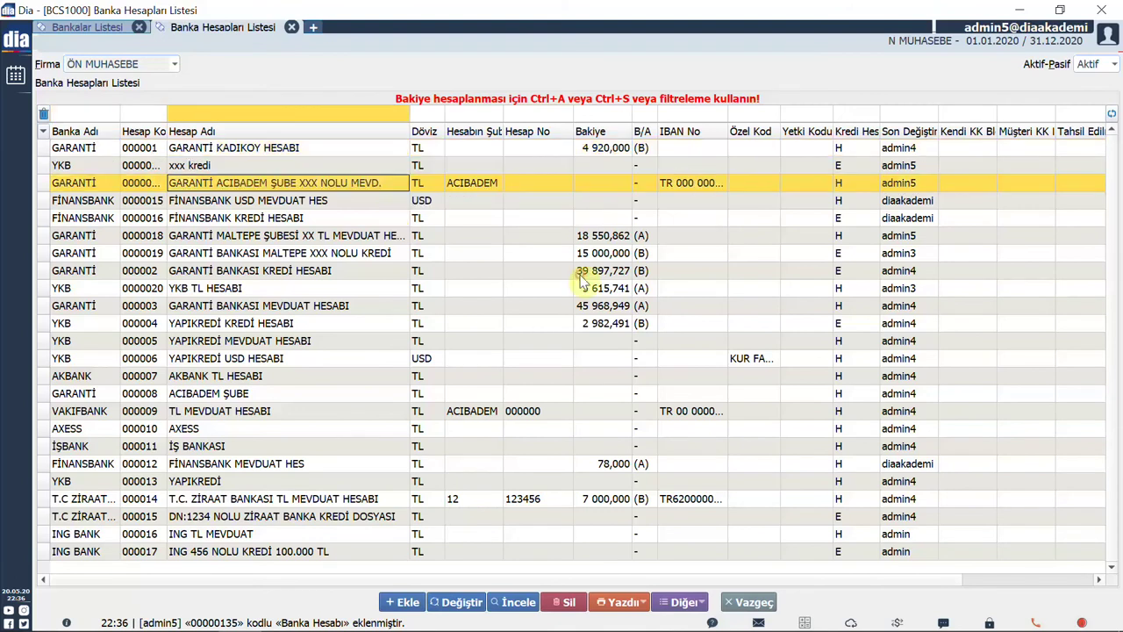
{"action": "left_click", "coordinate": [702, 602]}
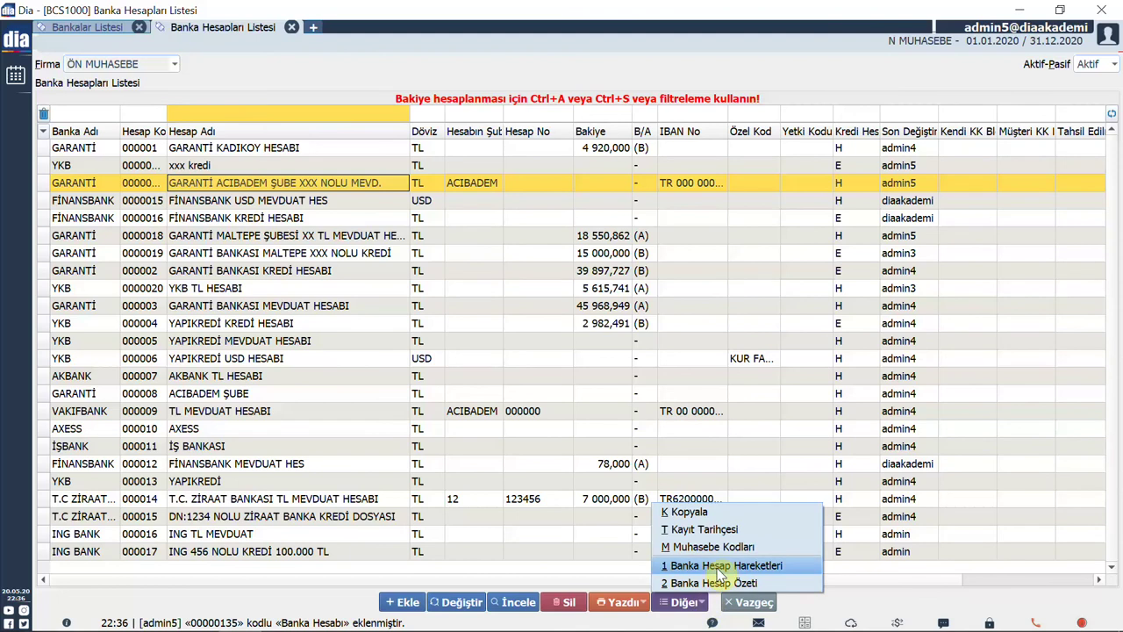